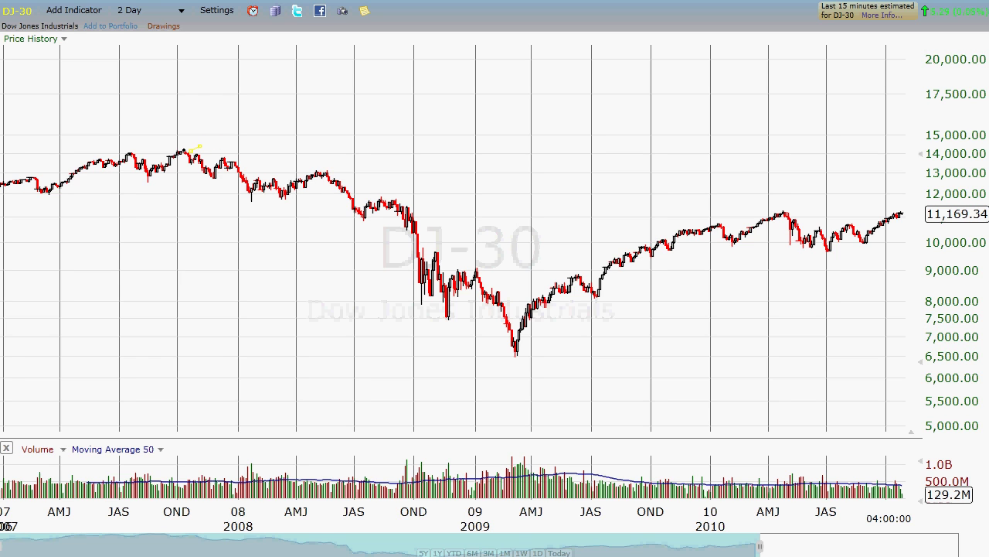
Step: Draw a trend line from the late-2007 peak to the right edge and color it green
mouse_move(197, 147)
left_mouse_down()
mouse_move(437, 161)
mouse_move(548, 58)
mouse_move(923, 182)
mouse_move(930, 225)
left_mouse_up()
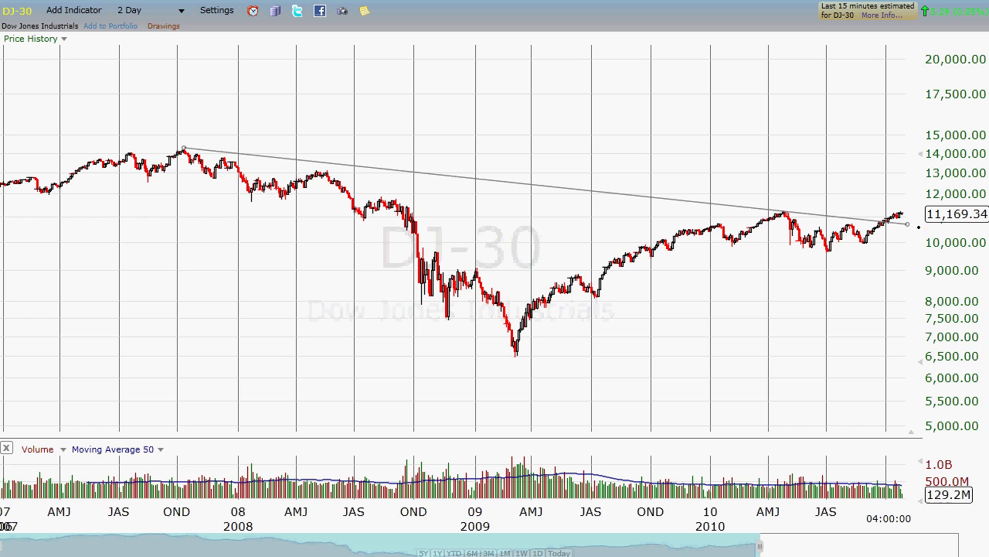
right_click(494, 182)
left_click(565, 192)
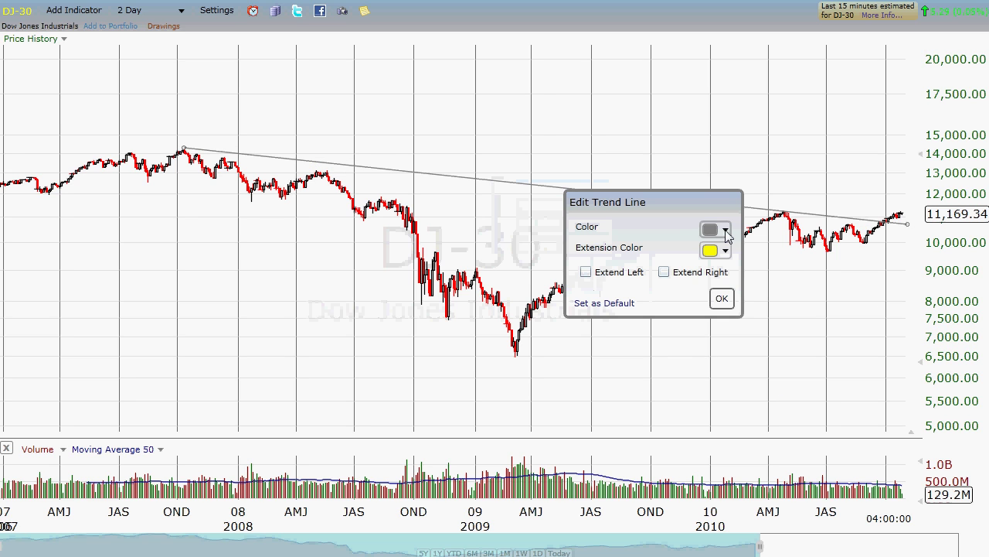
left_click(725, 231)
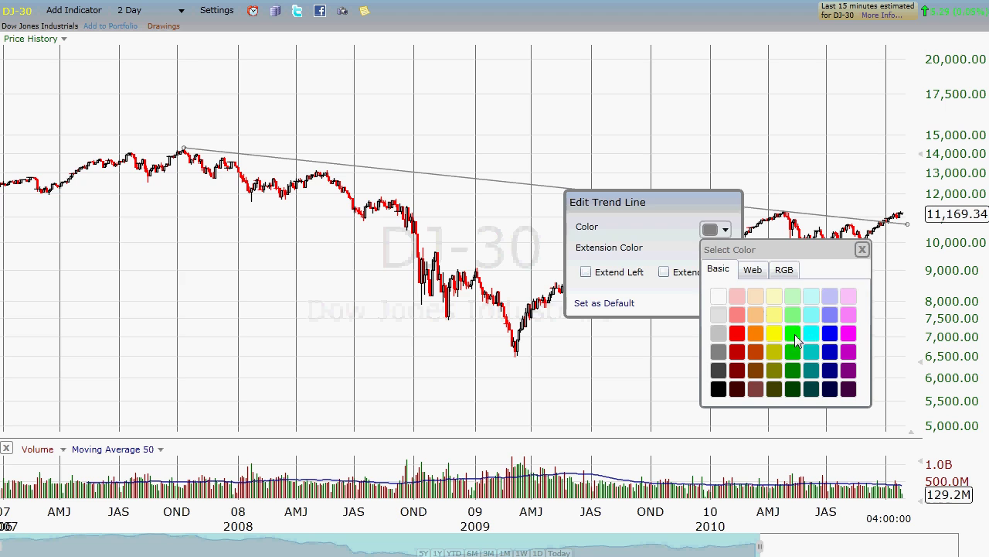
left_click(795, 334)
left_click(719, 300)
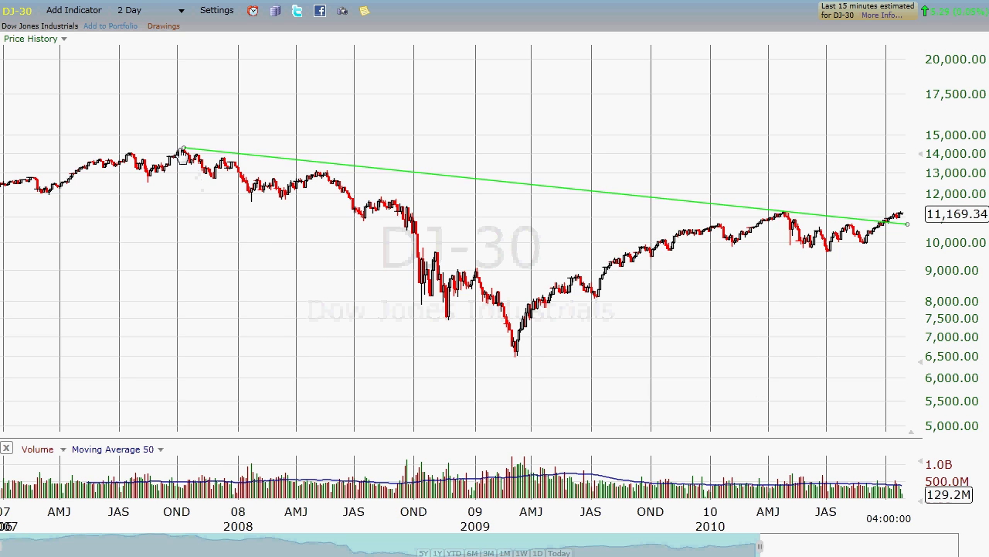
left_click(183, 150)
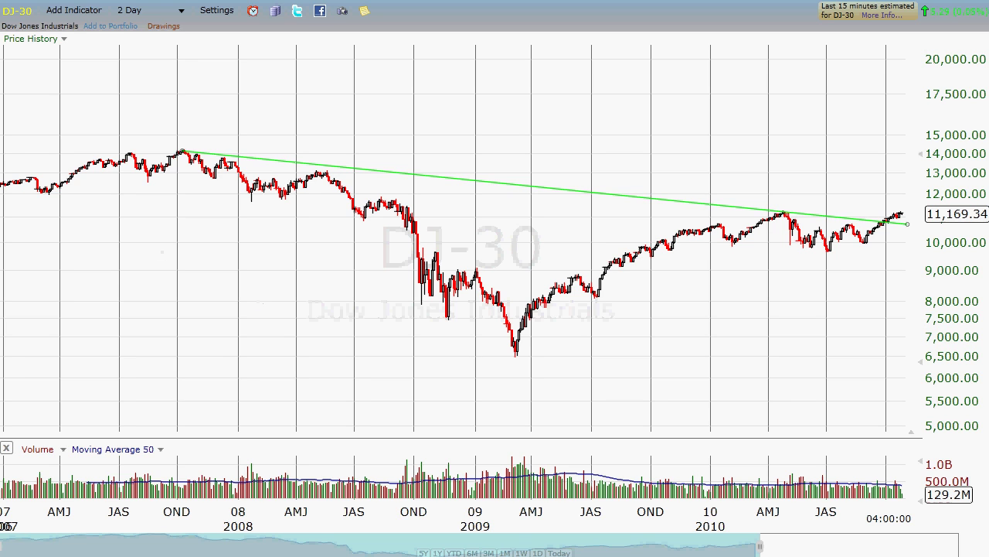
Step: Draw a trend line from late 2008 to late 2009 near 9,000 and adjust its ends
left_click_drag(418, 257, 694, 288)
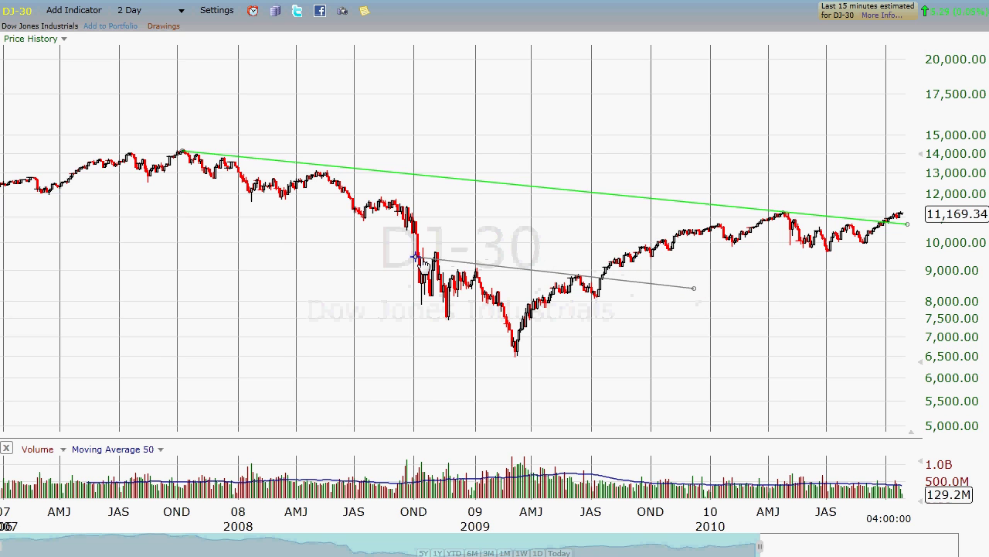
left_click_drag(407, 263, 397, 261)
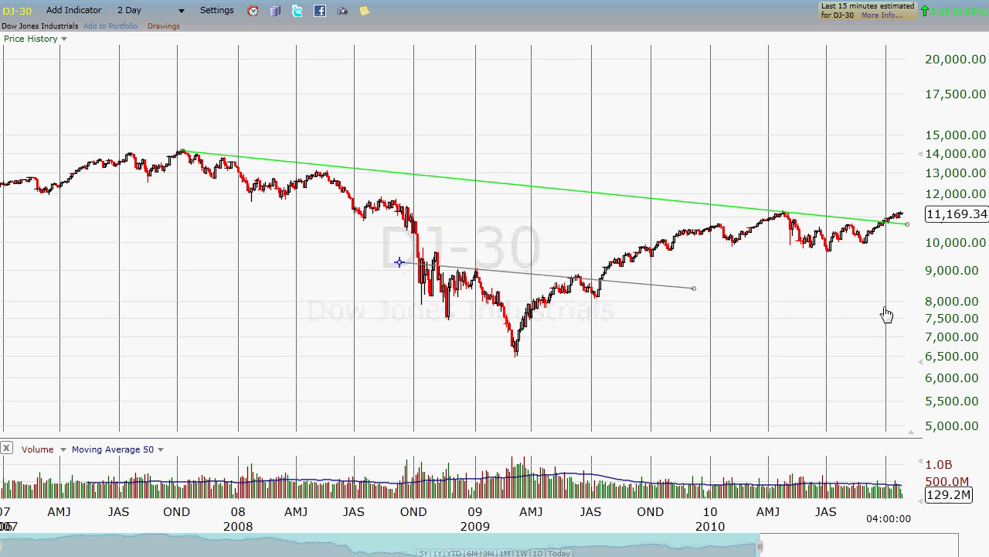
left_click_drag(694, 289, 696, 284)
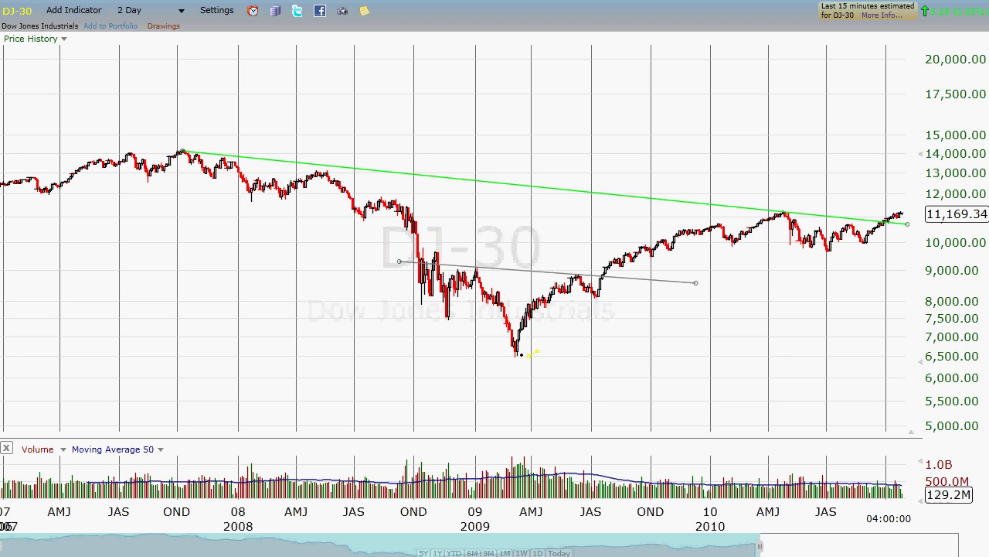
Step: Add a vertical marker at the mid-2009 breakout reaching up to the green line
left_click(523, 311)
left_click_drag(523, 312, 516, 270)
left_click_drag(514, 301, 602, 227)
Step: Draw a rising line from the March 2009 low along the highs, plus a parallel line beneath it
scroll(456, 238, "up", 2)
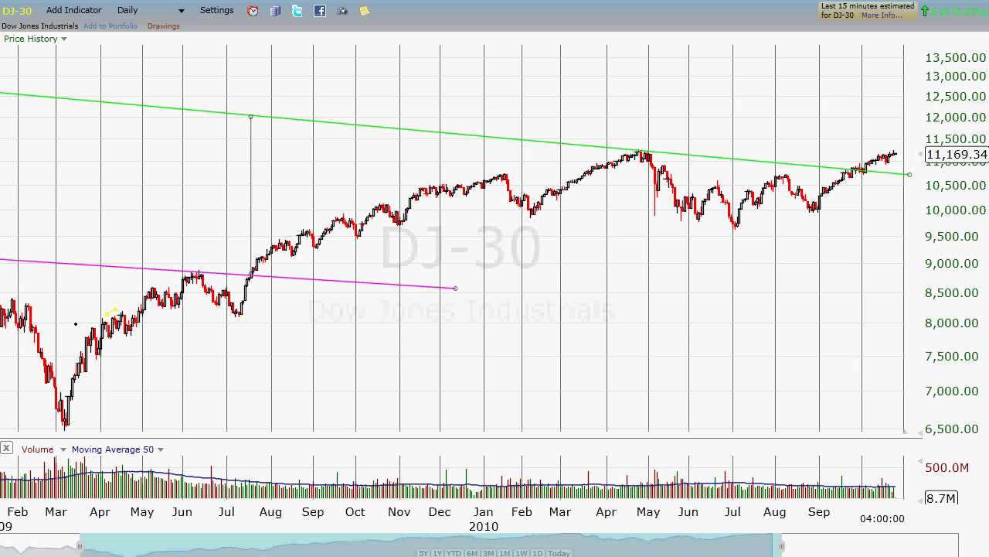
mouse_move(44, 315)
left_mouse_down()
mouse_move(837, 122)
mouse_move(840, 49)
left_mouse_up()
left_click_drag(48, 320, 49, 320)
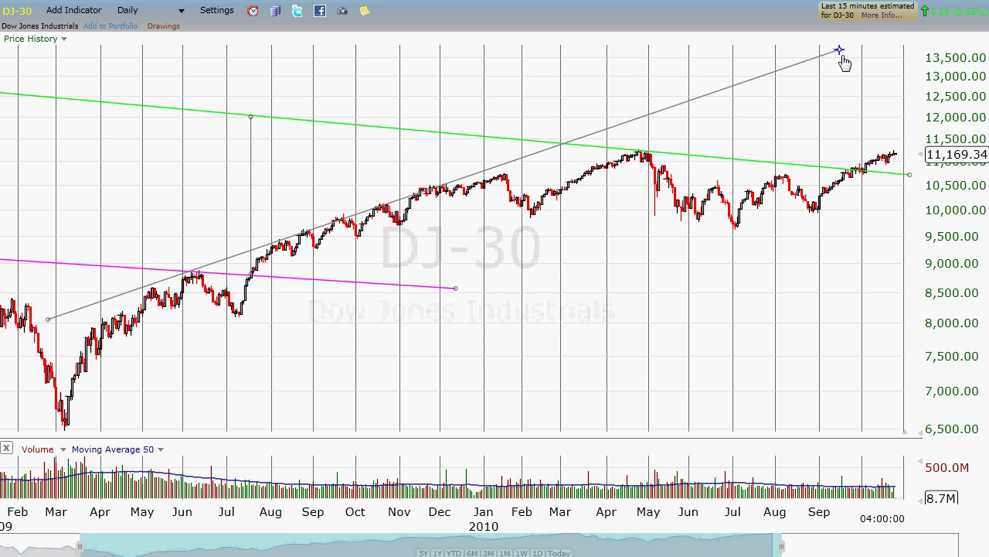
left_click_drag(842, 53, 815, 55)
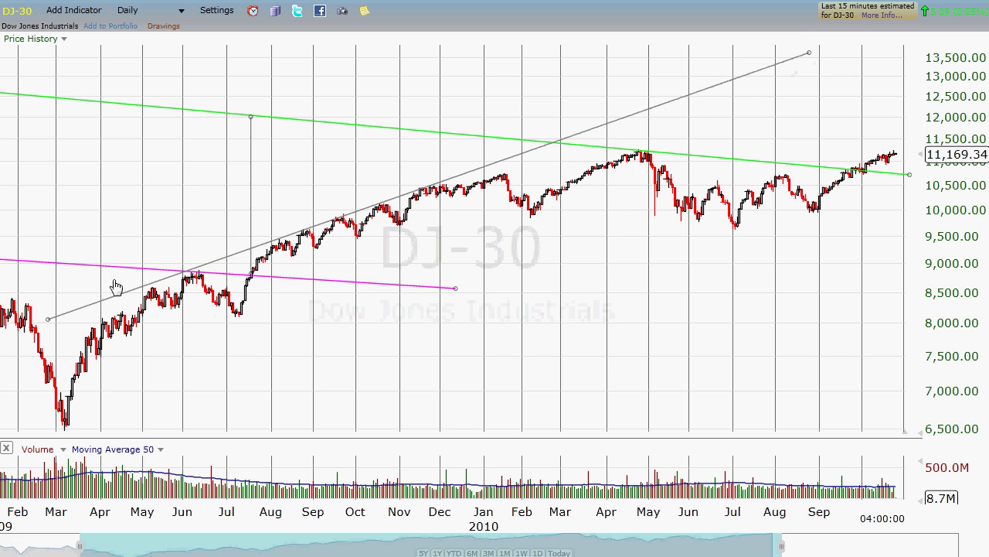
left_click_drag(56, 321, 50, 324)
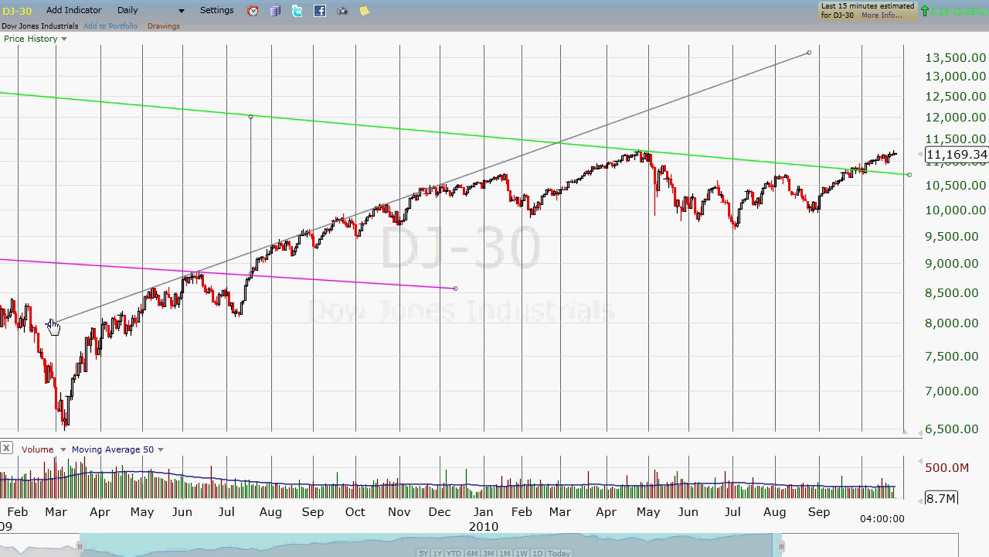
left_click_drag(809, 55, 792, 56)
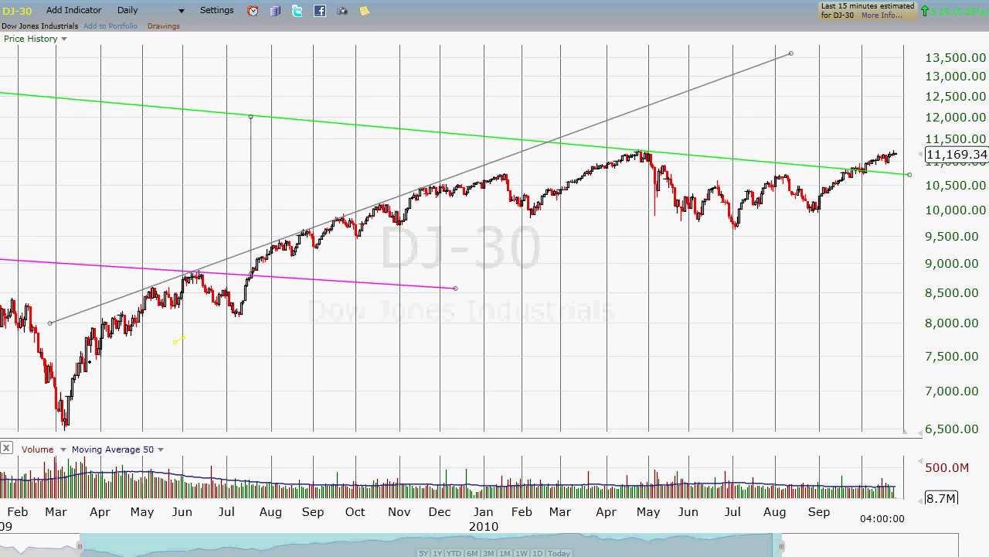
mouse_move(89, 369)
left_mouse_down()
mouse_move(133, 364)
mouse_move(751, 167)
mouse_move(775, 132)
mouse_move(801, 119)
left_mouse_up()
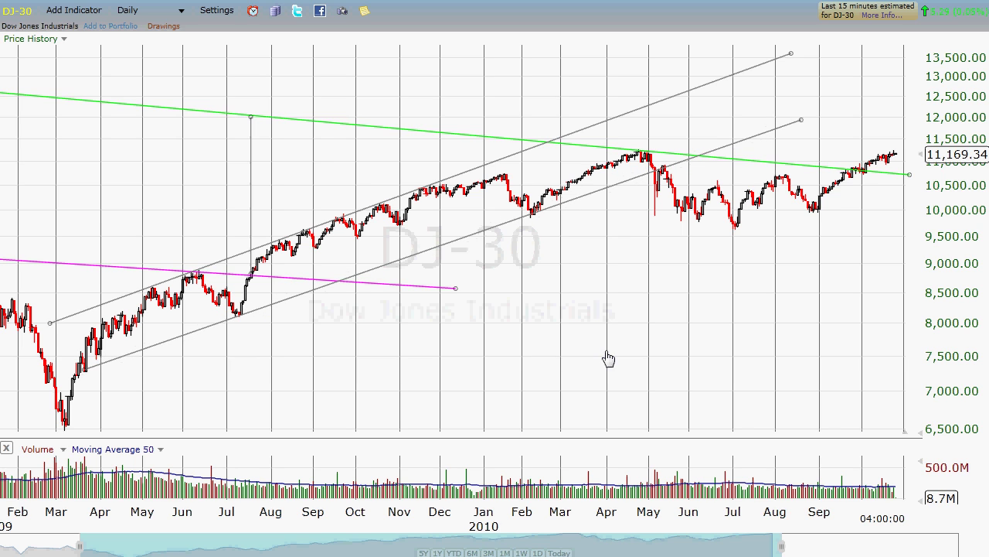
left_click_drag(805, 118, 810, 124)
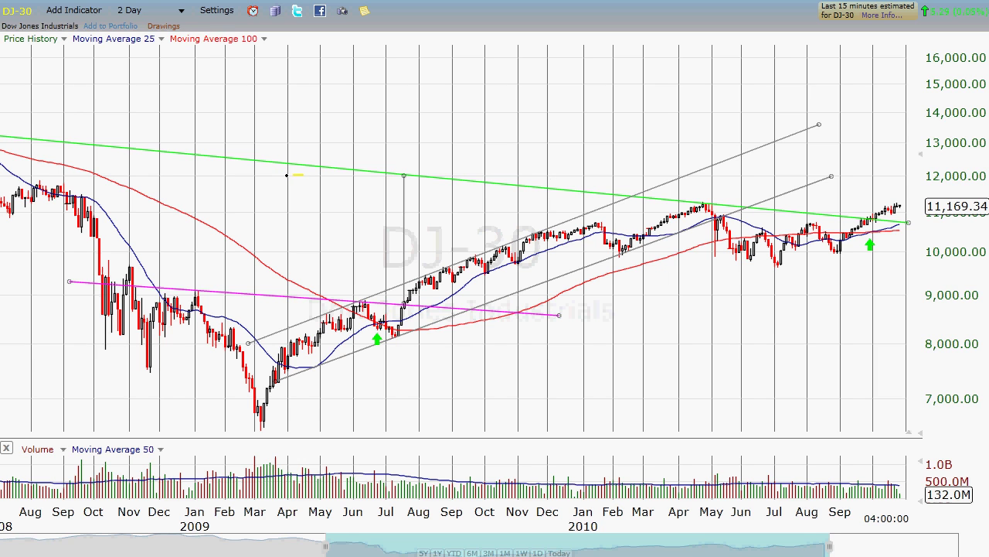
Step: Add a horizontal resistance line at the 12,000 level
left_click(286, 176)
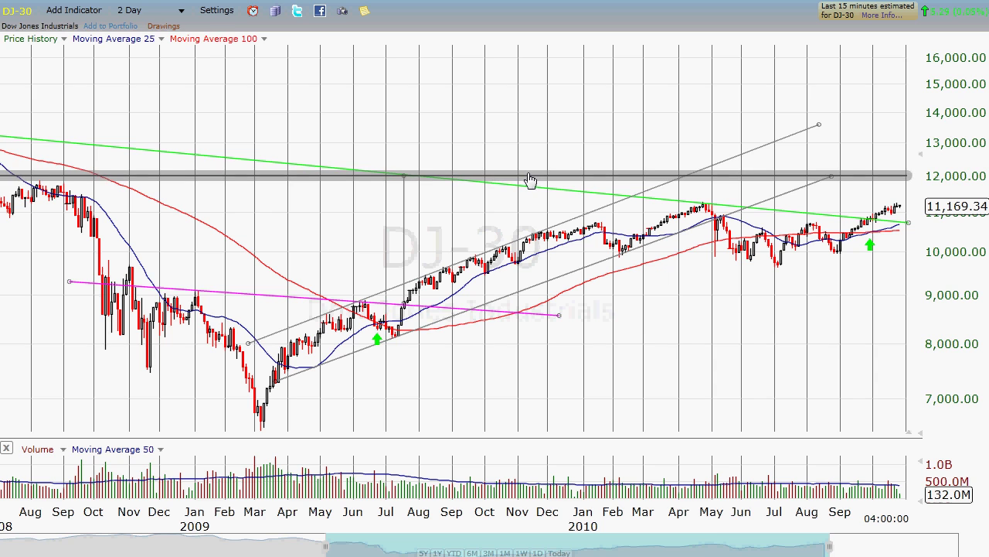
Step: Change the 12,000 horizontal line's color to orange
right_click(539, 182)
left_click(586, 194)
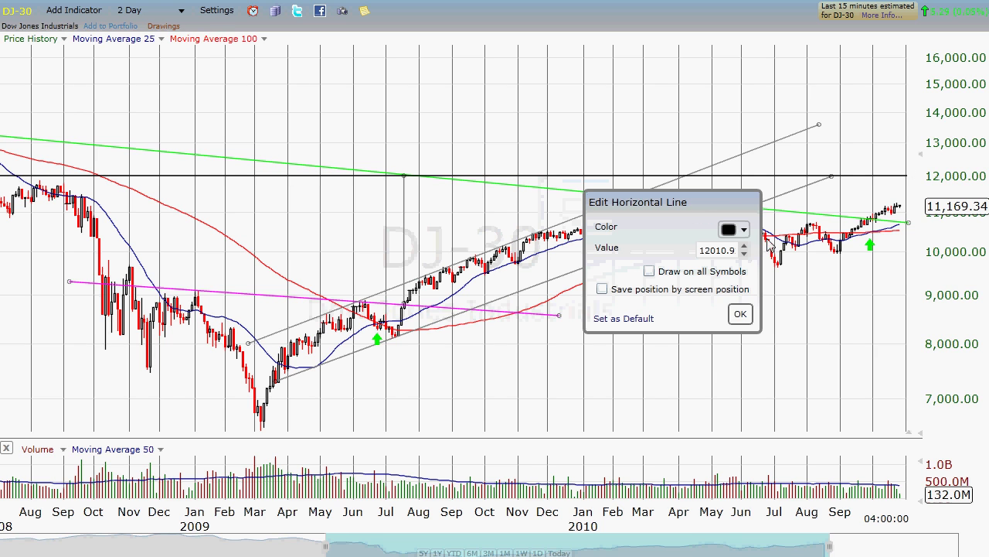
left_click(744, 230)
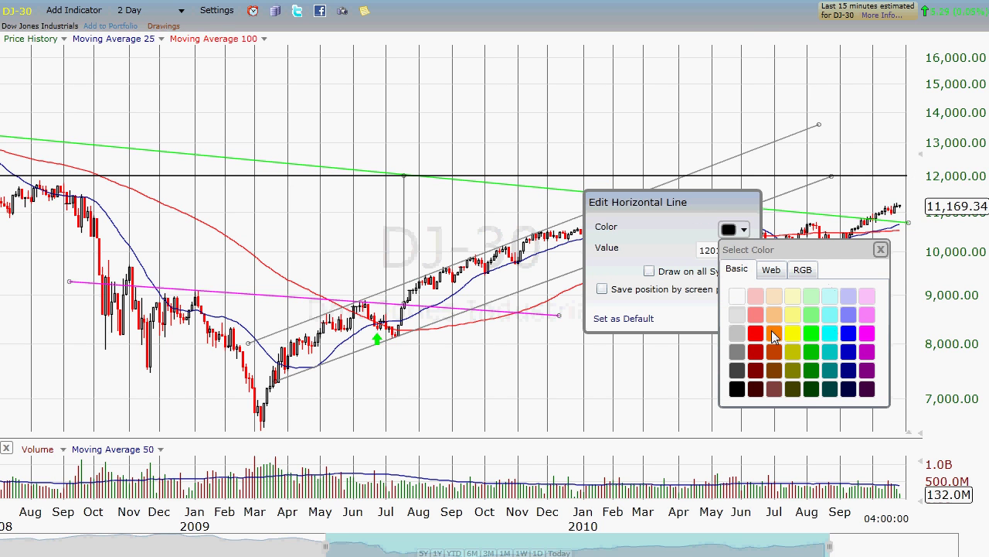
left_click(775, 337)
left_click(740, 314)
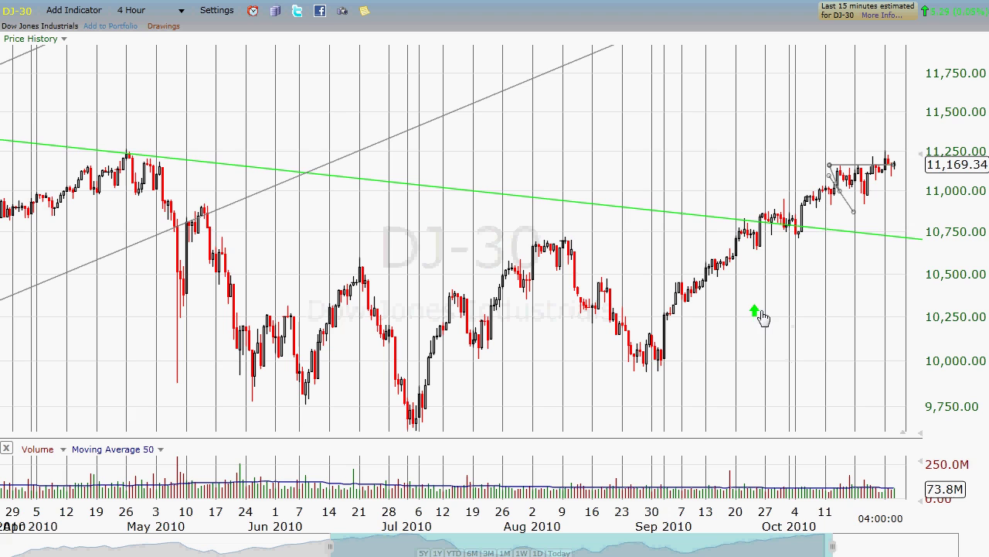
Step: Raise the green arrow, extend the scale to 12,000, and draw a falling line from the April 2010 high
left_click_drag(756, 317, 759, 275)
left_click_drag(920, 431, 920, 398)
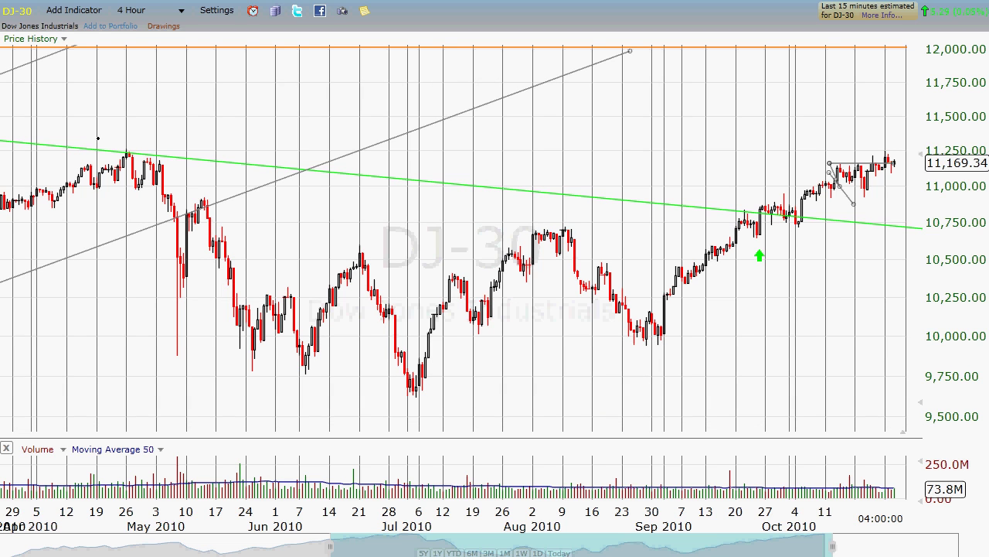
mouse_move(153, 157)
left_mouse_down()
mouse_move(570, 358)
mouse_move(578, 347)
mouse_move(568, 371)
mouse_move(641, 347)
mouse_move(696, 355)
left_mouse_up()
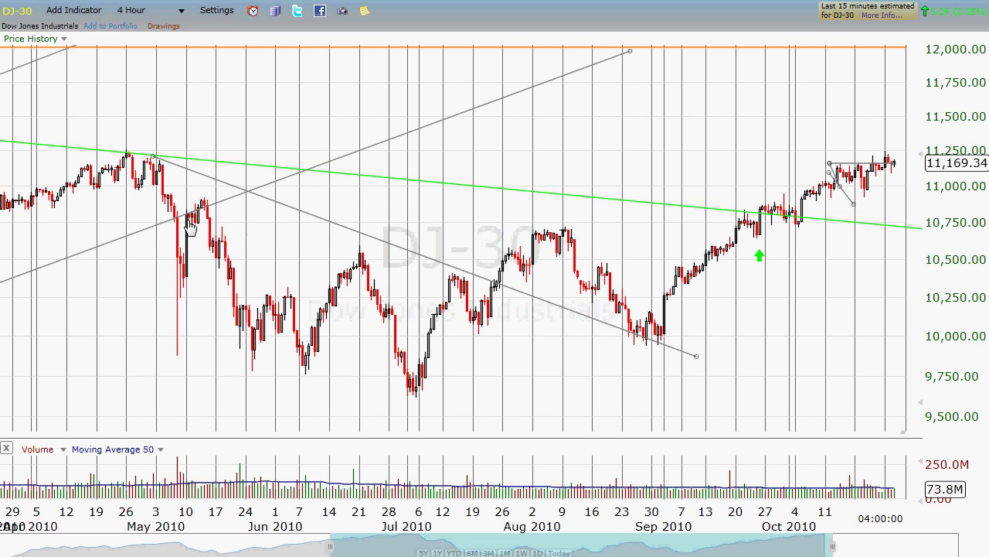
left_click_drag(153, 157, 150, 186)
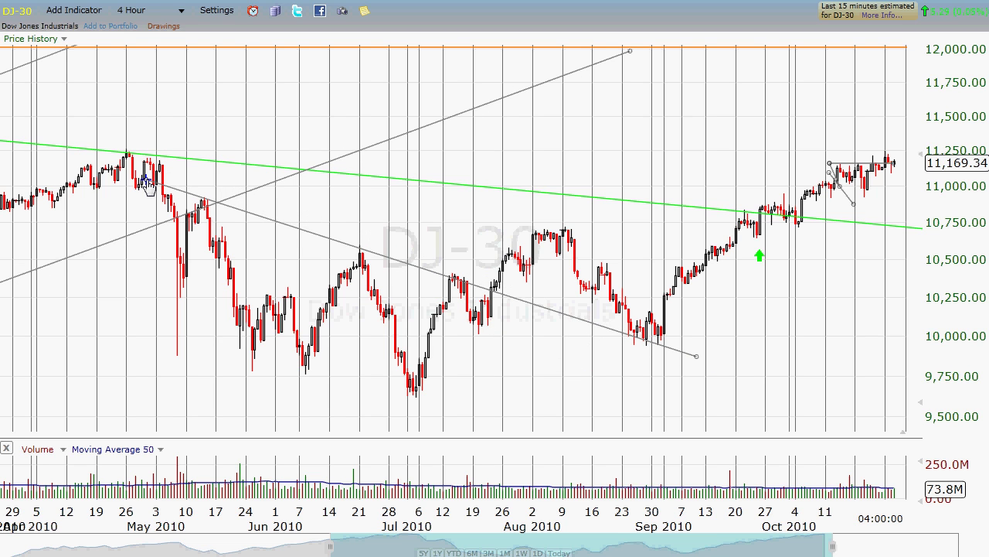
left_click_drag(697, 356, 697, 351)
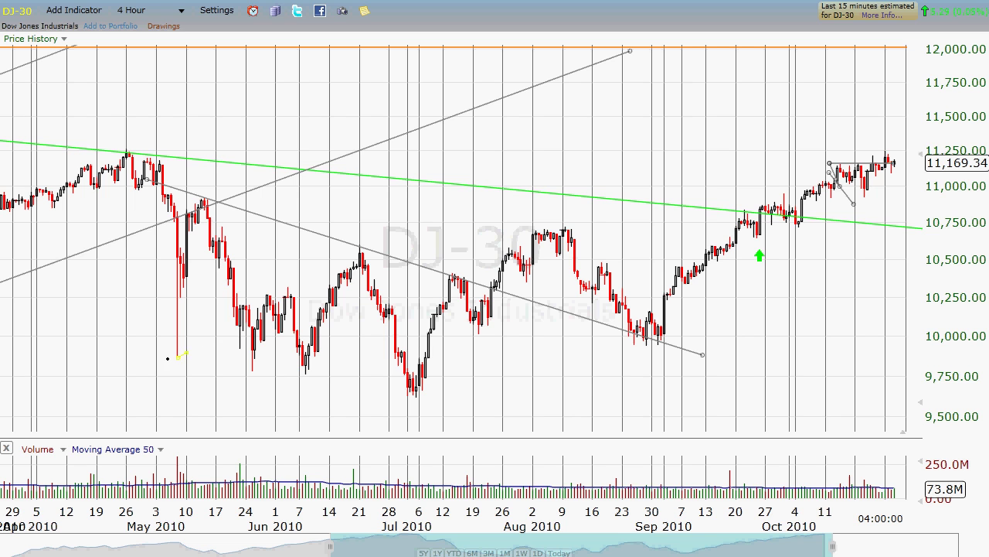
Step: Draw a lower falling line along the 2010 lows and make the upper falling line light purple
mouse_move(158, 353)
left_mouse_down()
mouse_move(662, 461)
mouse_move(751, 462)
mouse_move(604, 461)
left_mouse_up()
right_click(479, 277)
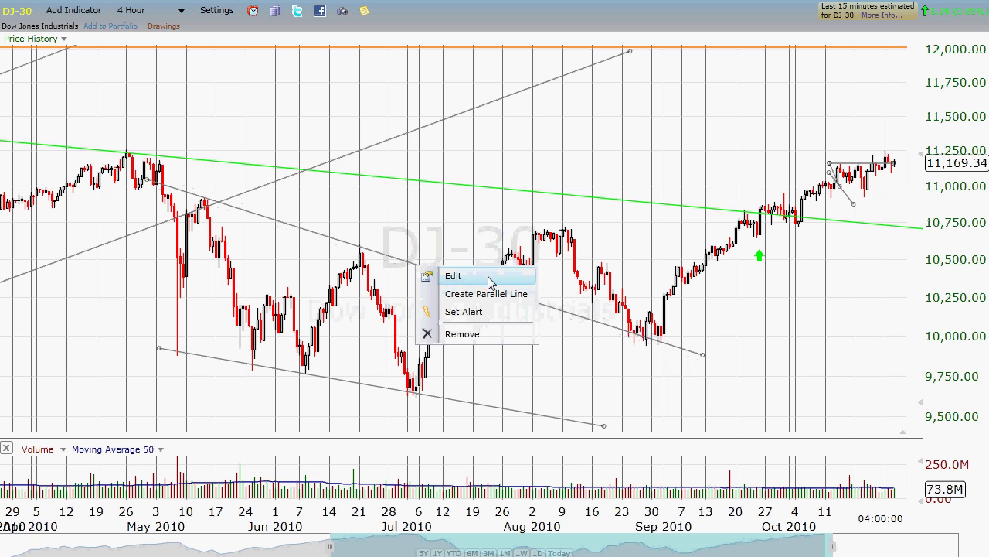
left_click(492, 336)
left_click(643, 314)
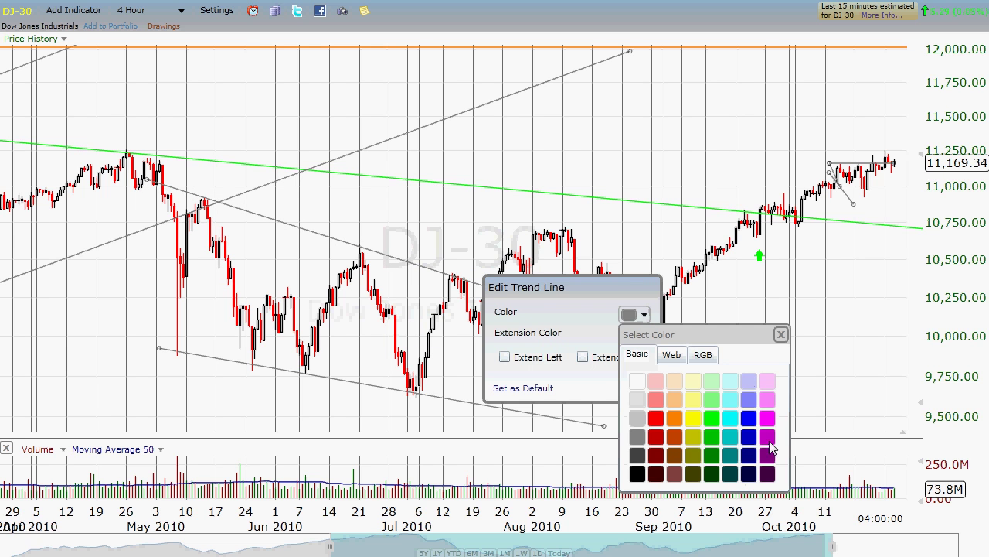
left_click(747, 401)
left_click(641, 384)
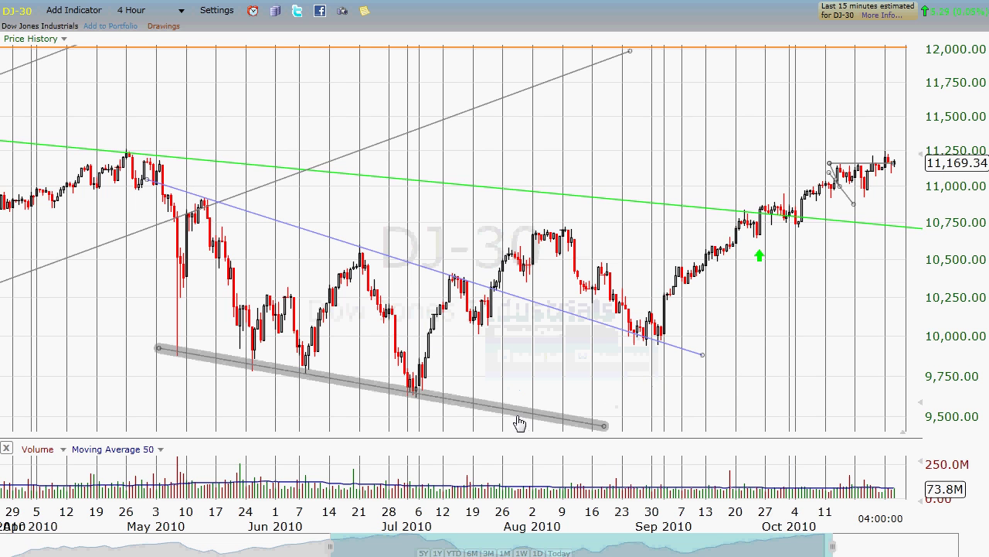
Step: Make the lower falling line light purple and erase the small grey drawing near recent prices
right_click(520, 413)
left_click(580, 426)
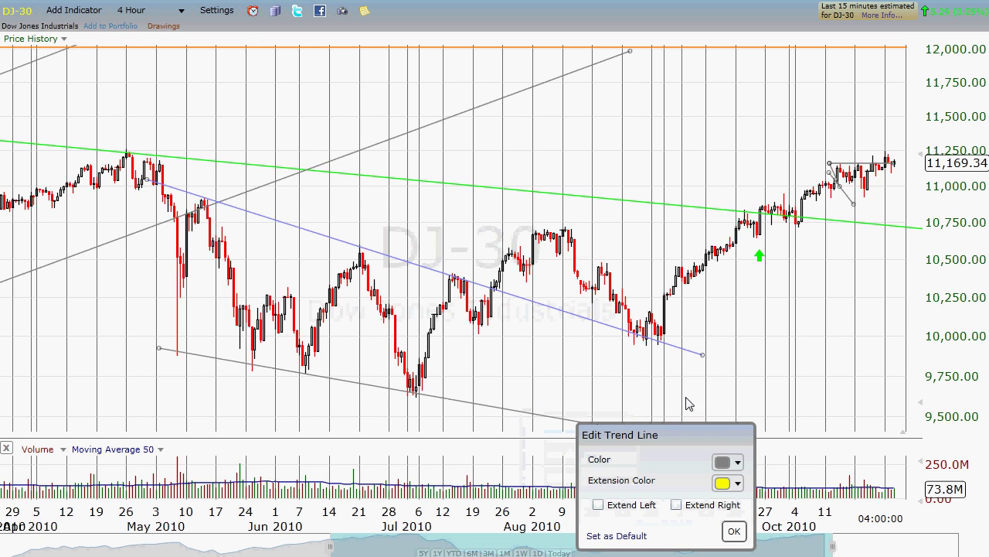
left_click(738, 464)
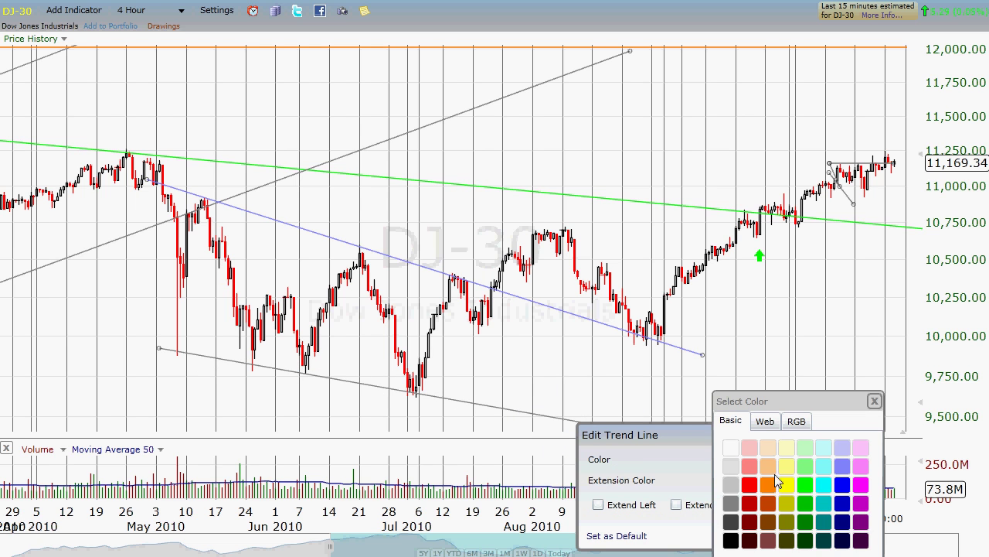
left_click(841, 467)
left_click(734, 532)
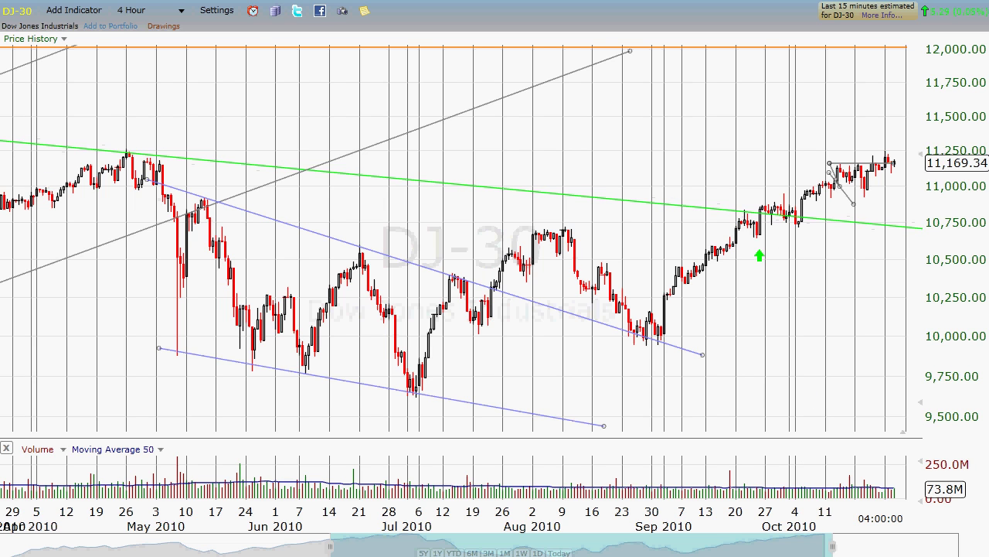
left_click(839, 179)
Step: Draw a line from the May 2010 low to late October, refine its ends, and make it magenta
left_click_drag(196, 263, 902, 200)
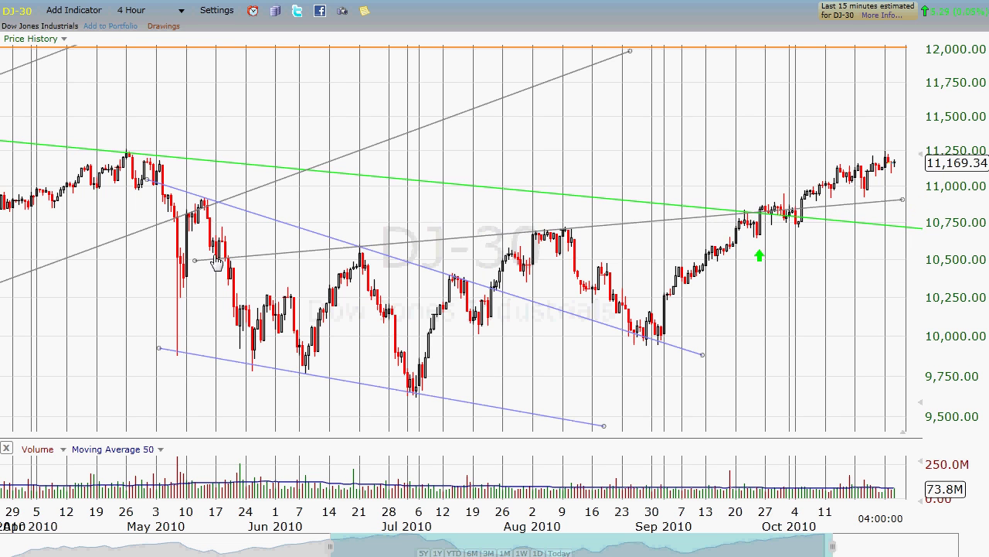
left_click_drag(195, 261, 192, 264)
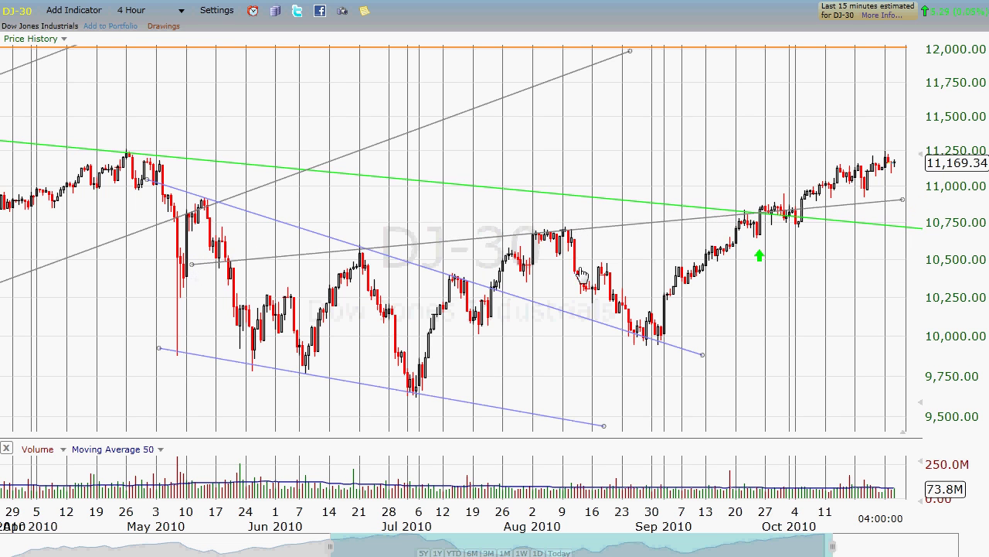
left_click_drag(903, 200, 902, 195)
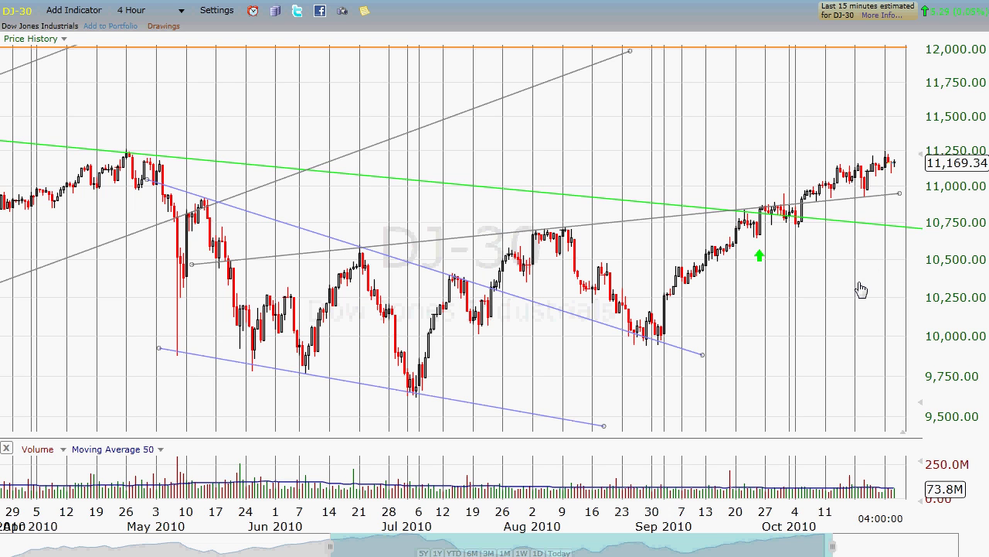
left_click_drag(193, 268, 188, 277)
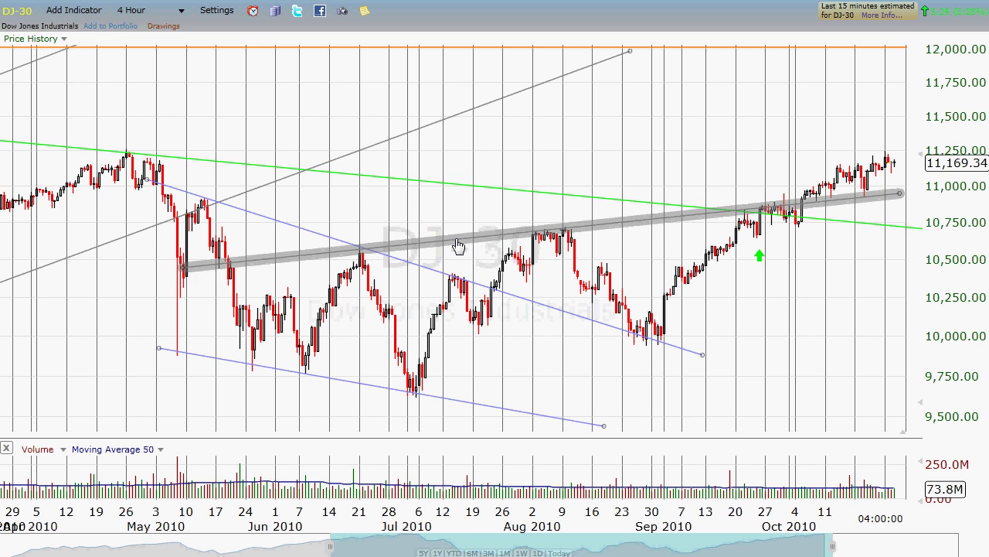
right_click(494, 249)
left_click(529, 252)
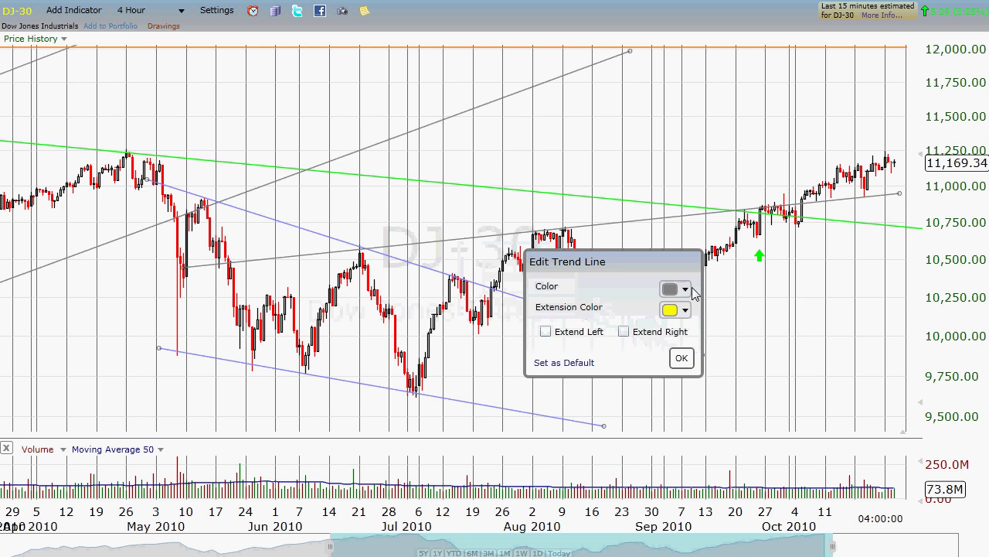
left_click(685, 289)
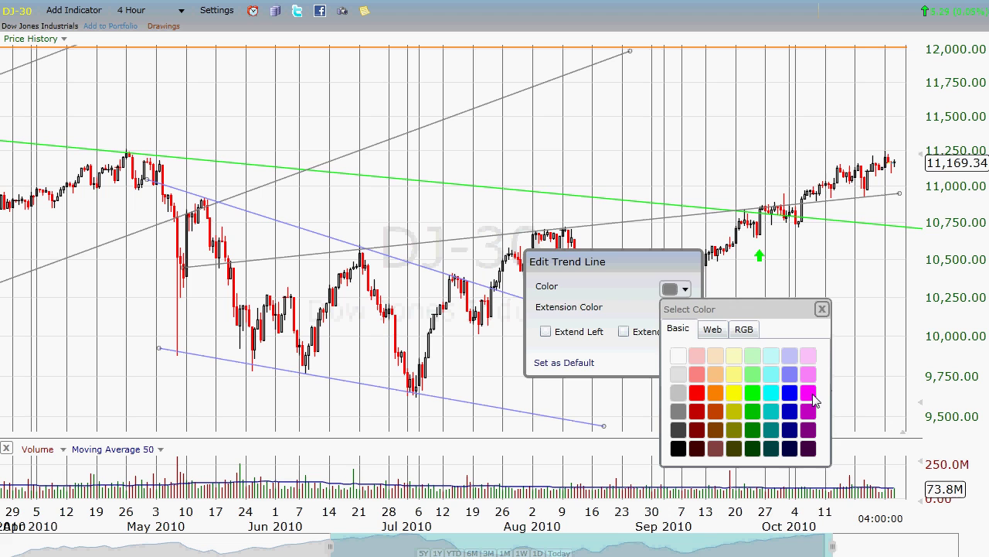
left_click(810, 393)
left_click(682, 357)
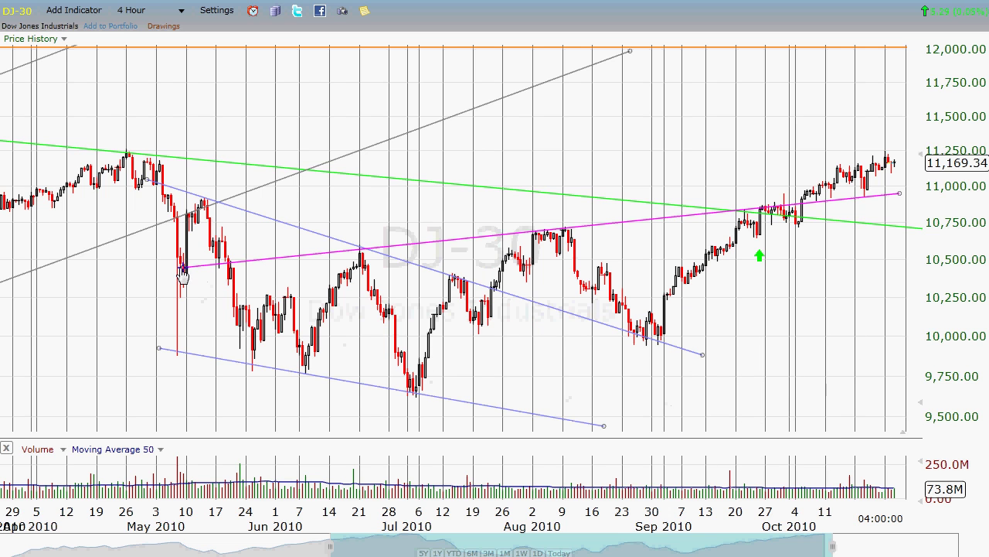
left_click_drag(182, 268, 182, 271)
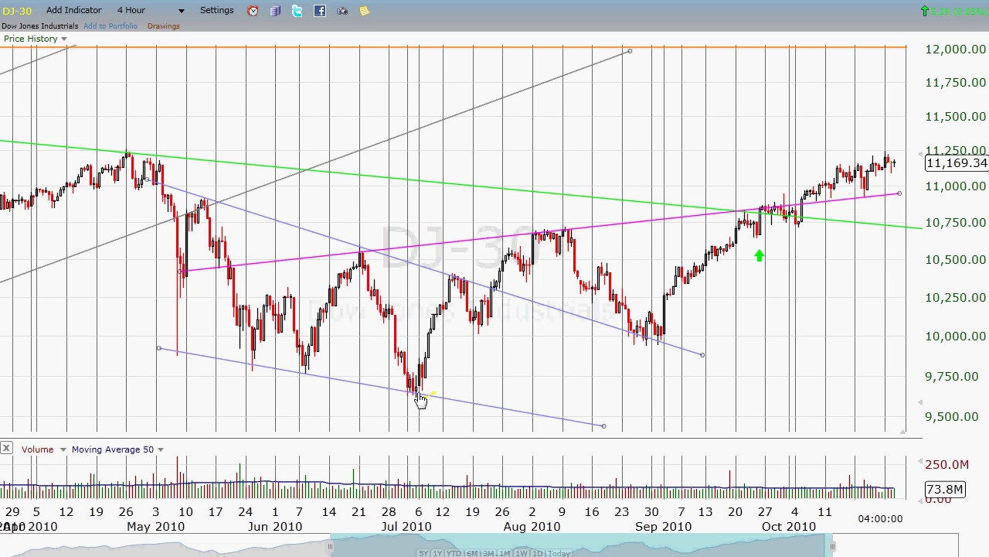
Step: Place a vertical line in early October reaching 12,000 and extend the price scale to 12,250
left_click_drag(415, 403, 414, 245)
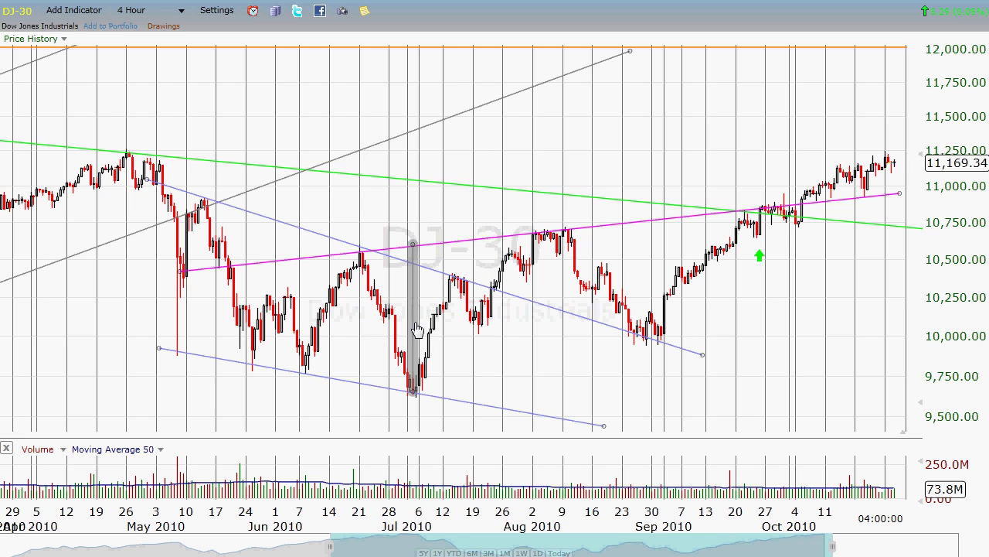
mouse_move(417, 328)
left_mouse_down()
mouse_move(561, 292)
mouse_move(781, 184)
mouse_move(781, 131)
mouse_move(807, 139)
left_mouse_up()
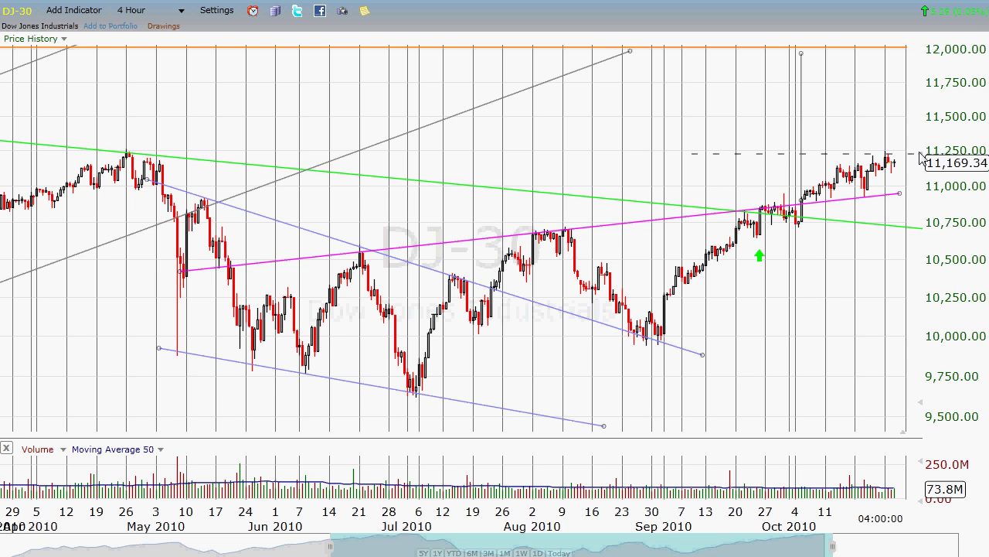
left_click_drag(924, 165, 925, 190)
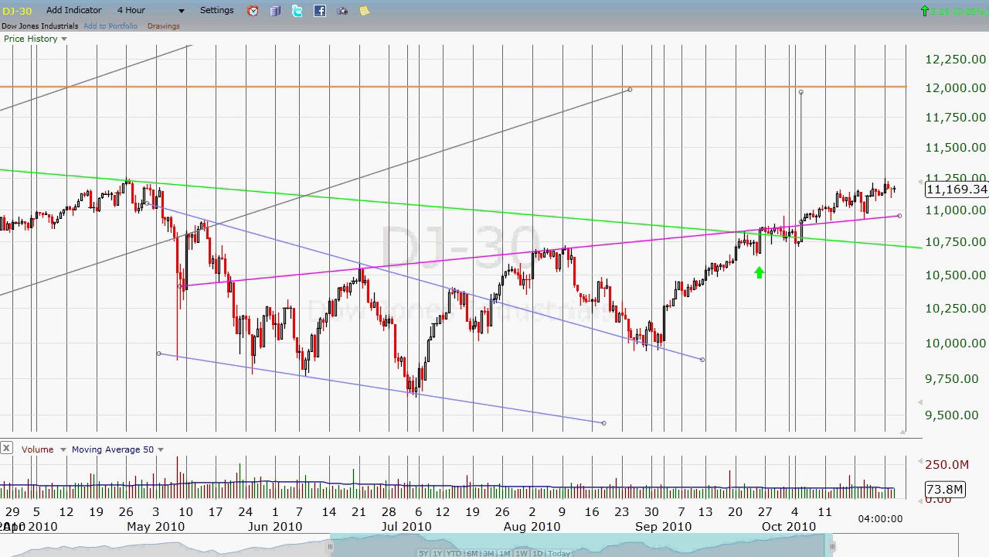
Step: Draw a rising line under the September–October lows and a parallel line above the highs
scroll(369, 475, "up", 3)
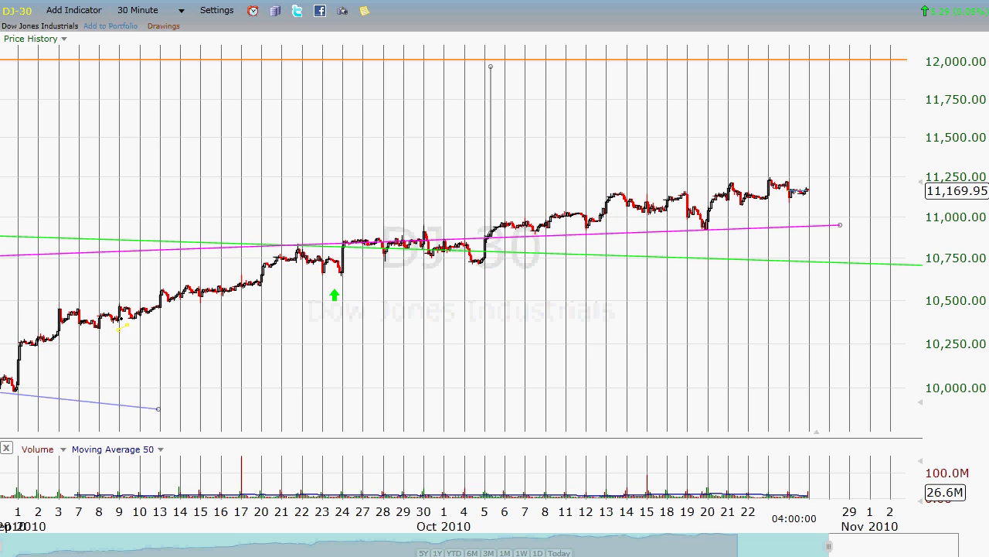
mouse_move(99, 330)
left_mouse_down()
mouse_move(854, 194)
mouse_move(966, 198)
left_mouse_up()
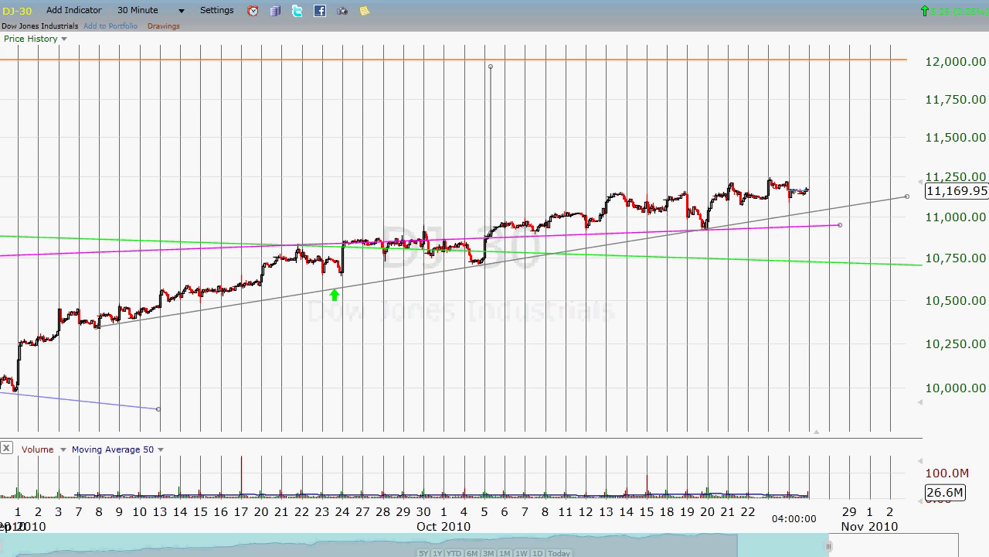
mouse_move(56, 289)
left_mouse_down()
mouse_move(907, 169)
mouse_move(907, 136)
mouse_move(911, 151)
left_mouse_up()
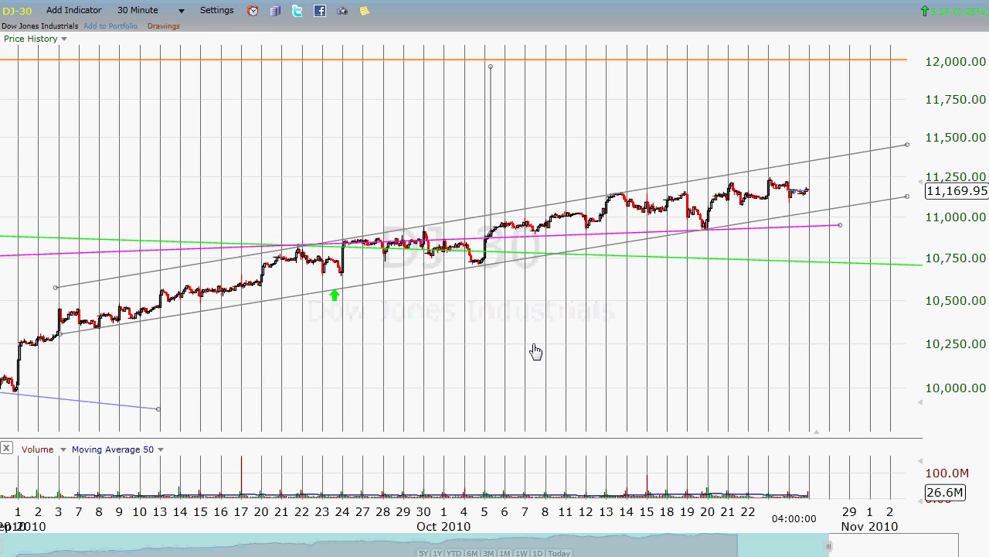
Step: Show 5-minute bars and extend the green downtrend from the Oct 25 high past the 28th
left_click(173, 12)
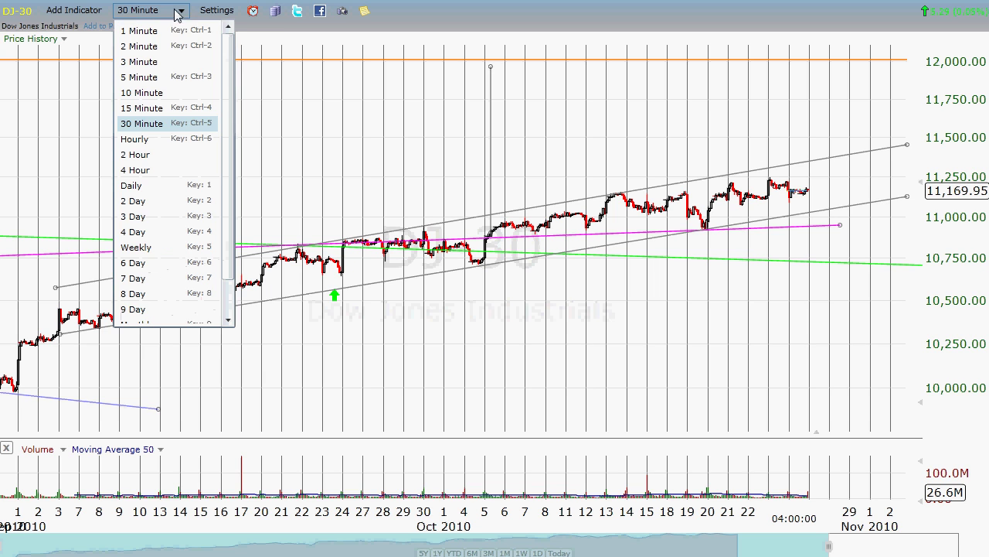
left_click(171, 77)
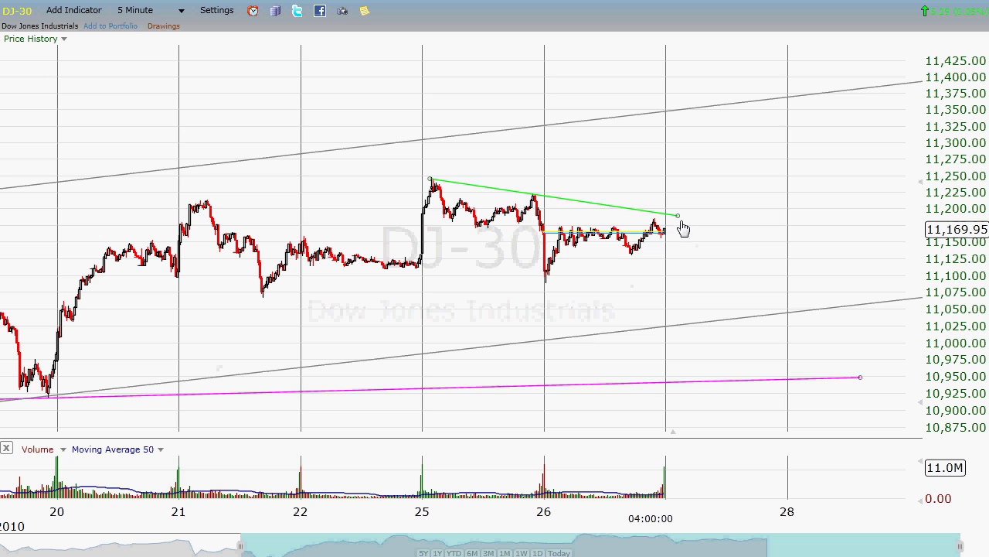
left_click_drag(679, 216, 680, 216)
left_click_drag(680, 217, 899, 247)
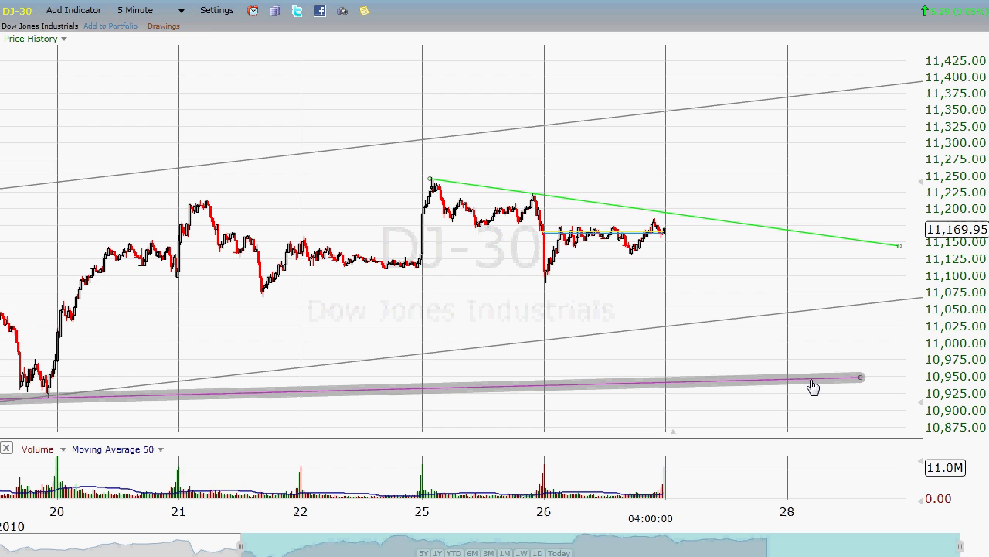
Step: Switch the DJ-30 from 5-minute to hourly, then to 4-hour bars covering Nov 2009–early 2011
left_click(180, 11)
left_click(155, 146)
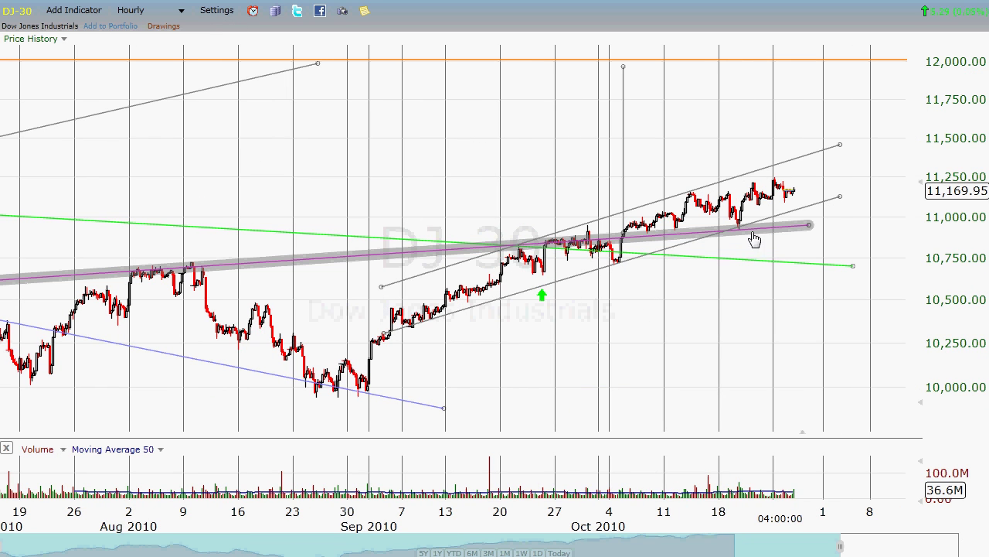
left_click(171, 15)
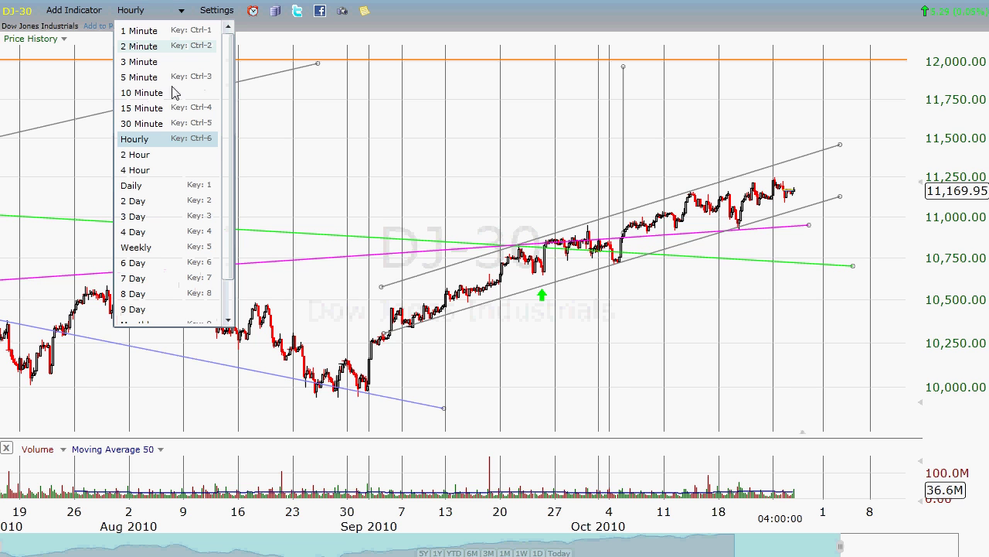
left_click(146, 172)
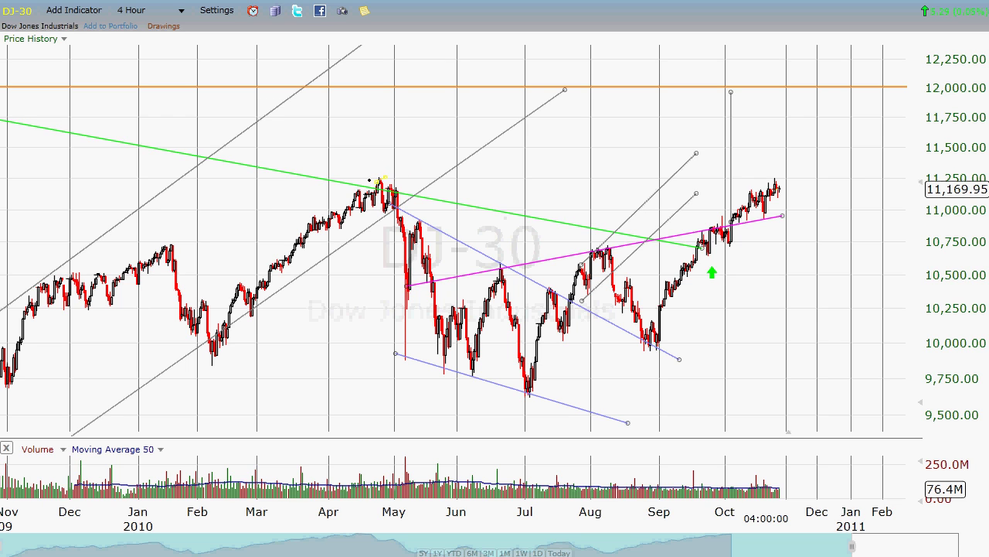
Step: Draw a horizontal line at 11,250 starting from the late-April 2010 peak into early 2011
mouse_move(367, 179)
left_mouse_down()
mouse_move(916, 150)
mouse_move(873, 178)
left_mouse_up()
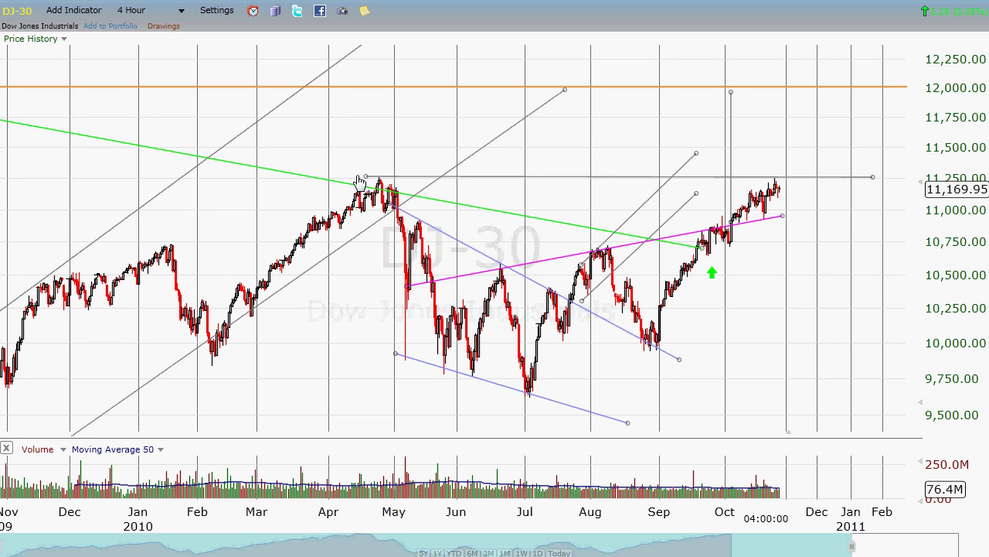
scroll(357, 179, "down", 1)
left_click_drag(357, 181, 353, 177)
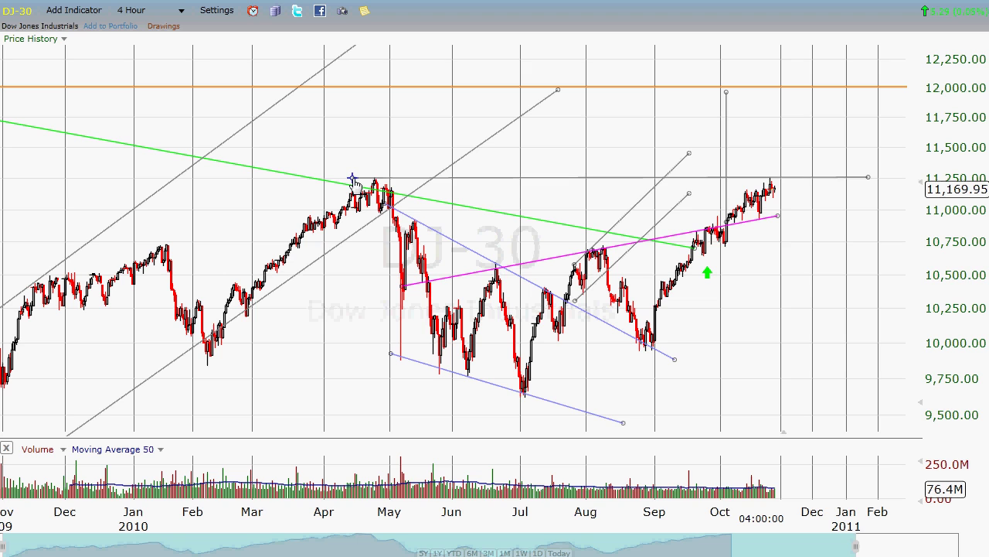
Step: Change the 11,250 resistance line's colour to dark blue
right_click(821, 188)
left_click(855, 193)
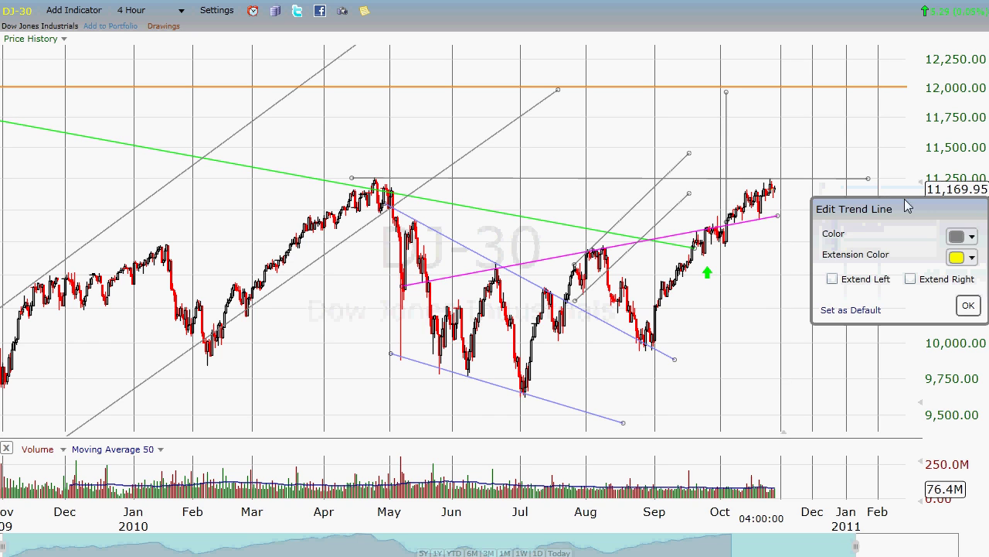
left_click(972, 238)
left_click(949, 338)
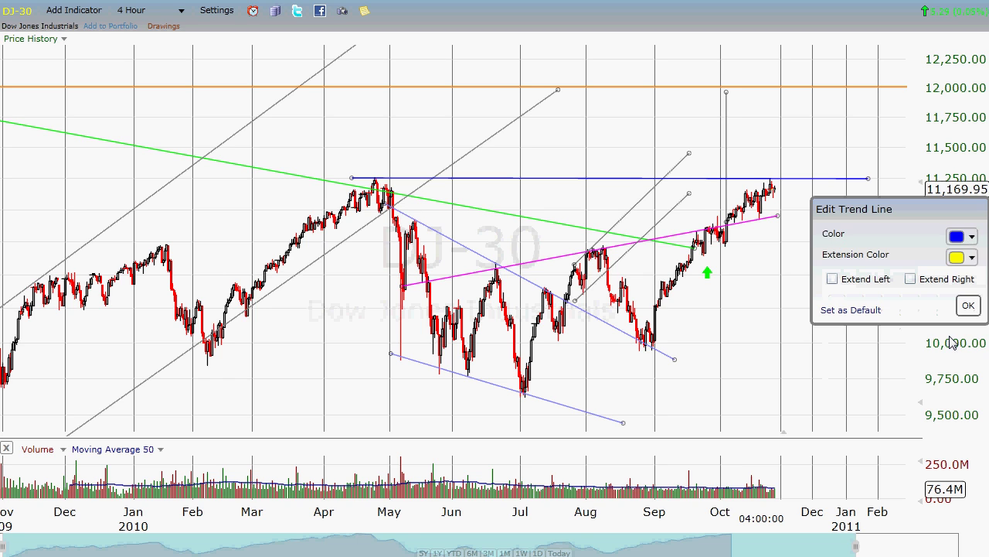
left_click(967, 306)
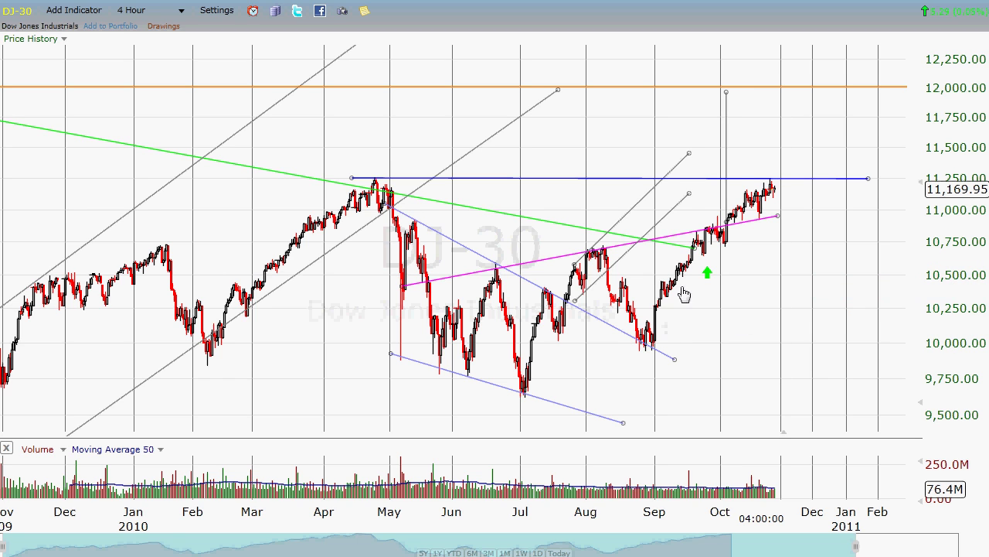